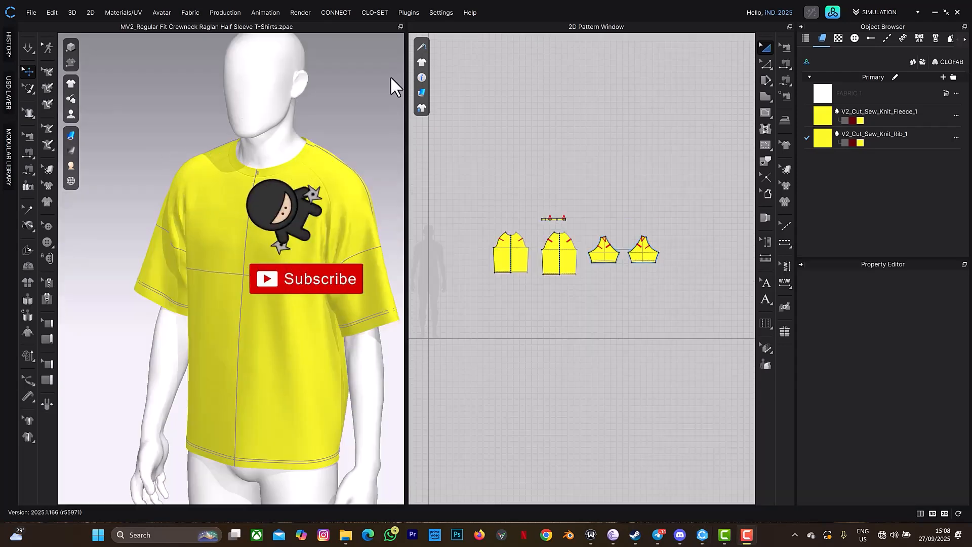
View the T-shirt from the front and preview the Default Colorway, Colorway 1 and Colorway 2 in the Colorway Editor.
right_click_drag(314, 203, 527, 184)
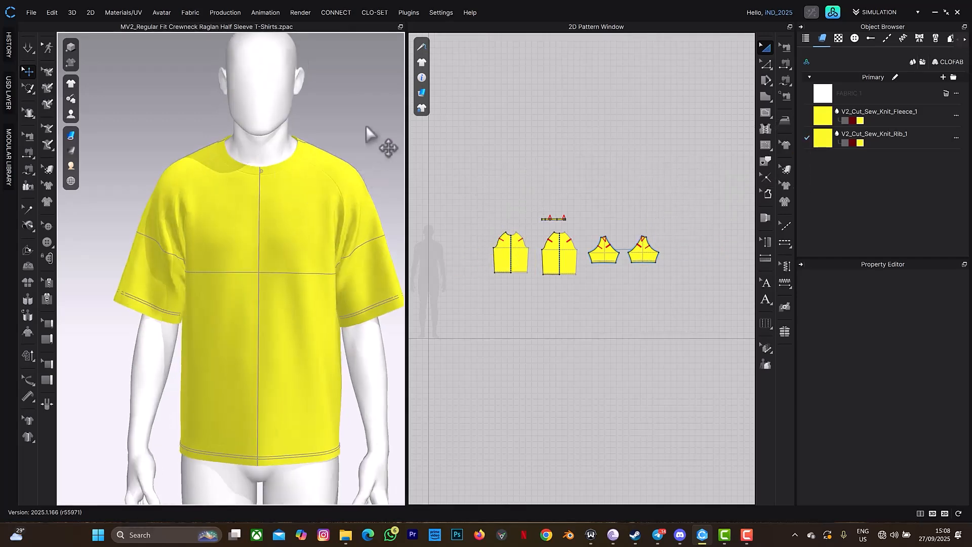
left_click(221, 13)
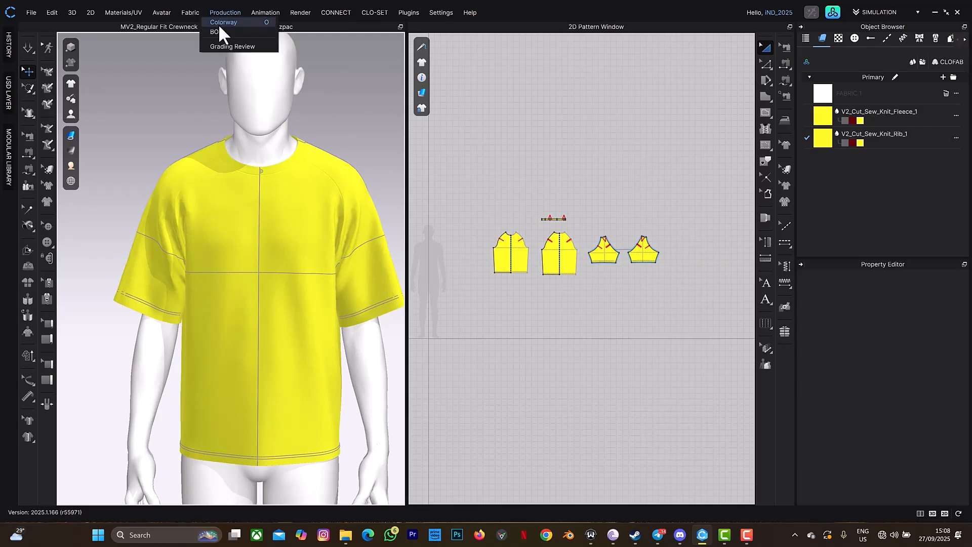
left_click(224, 20)
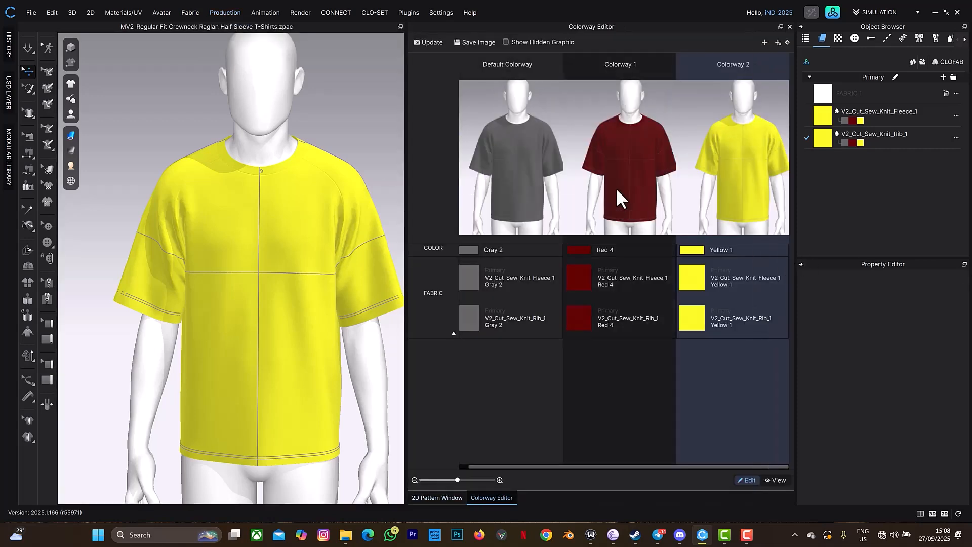
left_click(623, 180)
left_click(539, 174)
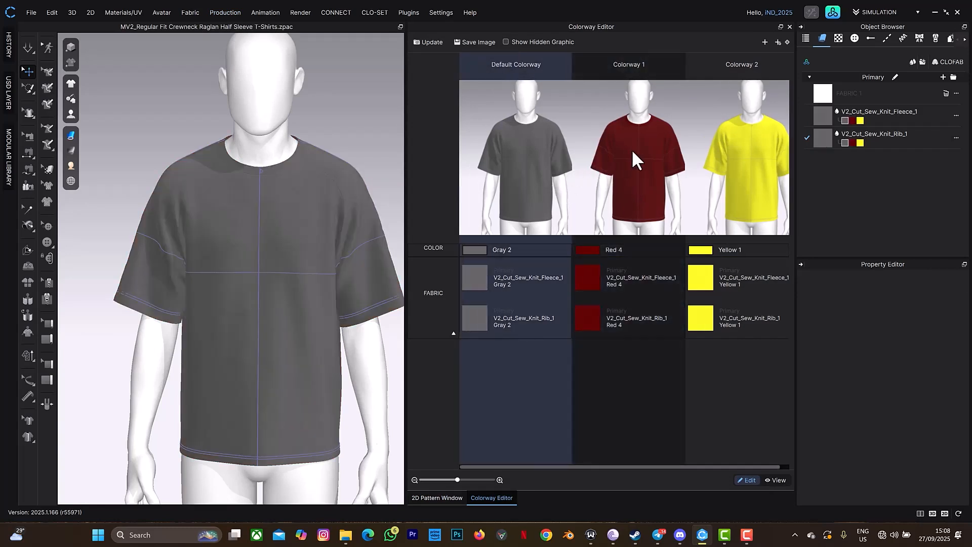
left_click(658, 173)
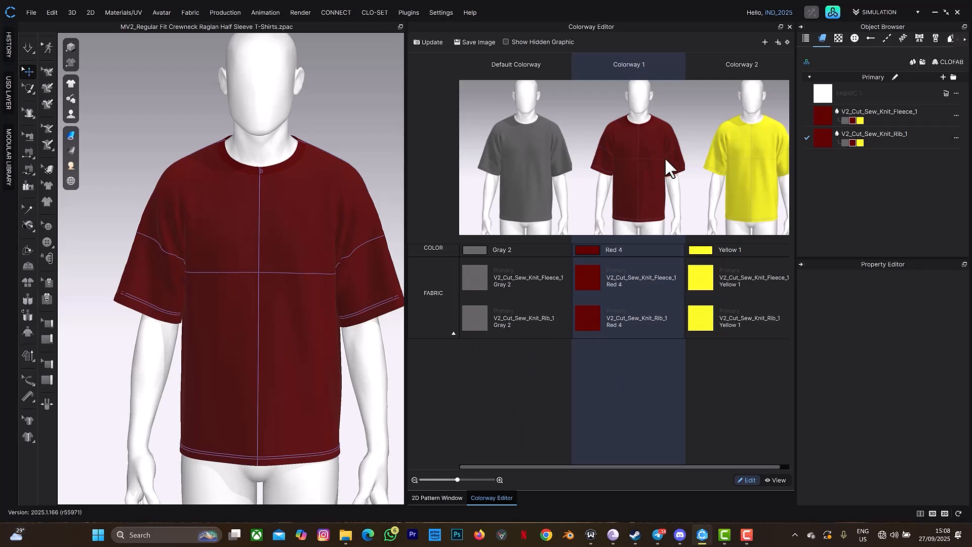
left_click(732, 157)
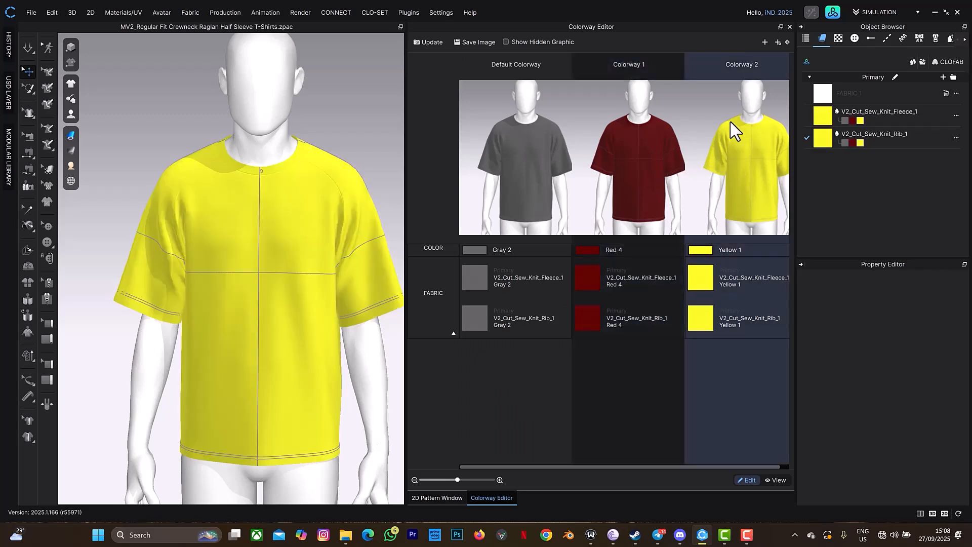
left_click(789, 27)
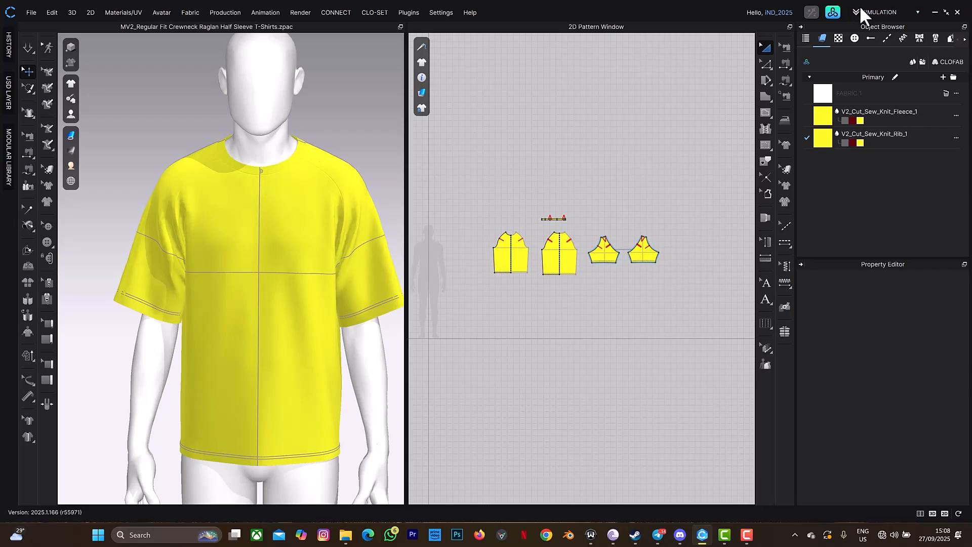
Load the male avatar motion arm stretching.mtn from the library, moving avatar and garment to the start position with a 30-frame transition.
left_click(834, 14)
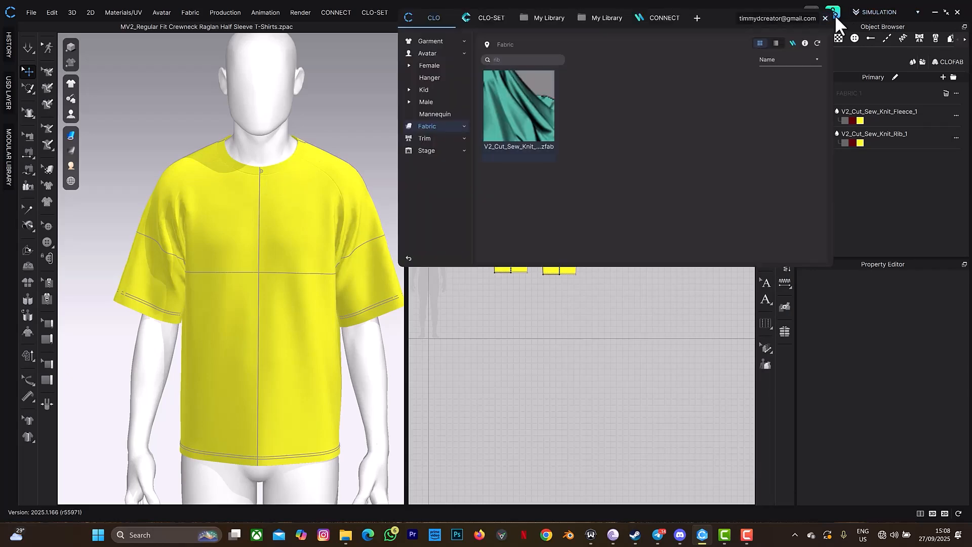
left_click(429, 54)
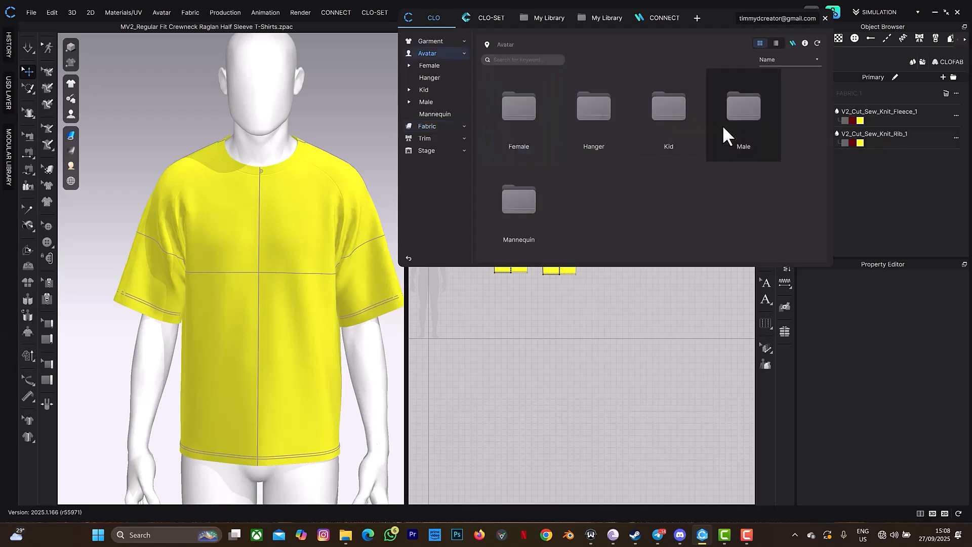
double_click(731, 127)
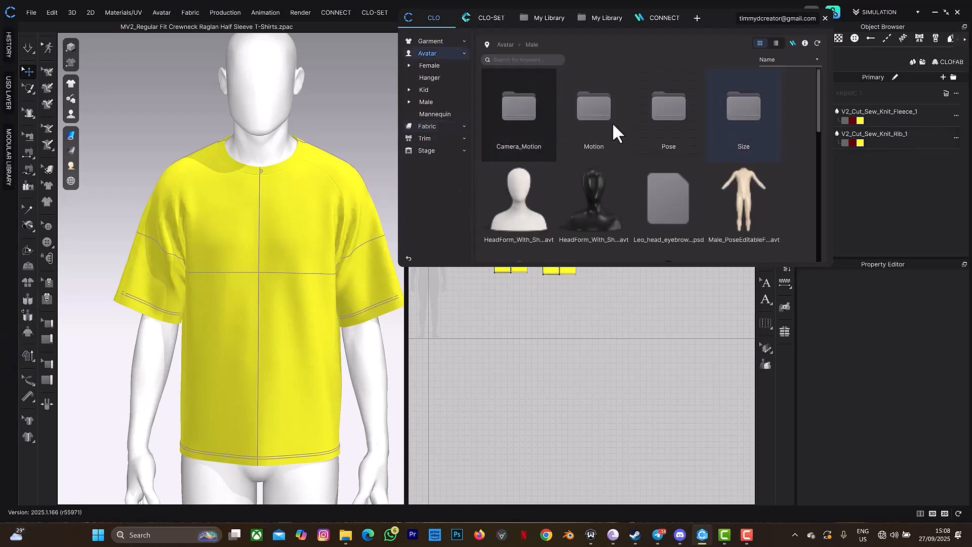
double_click(609, 124)
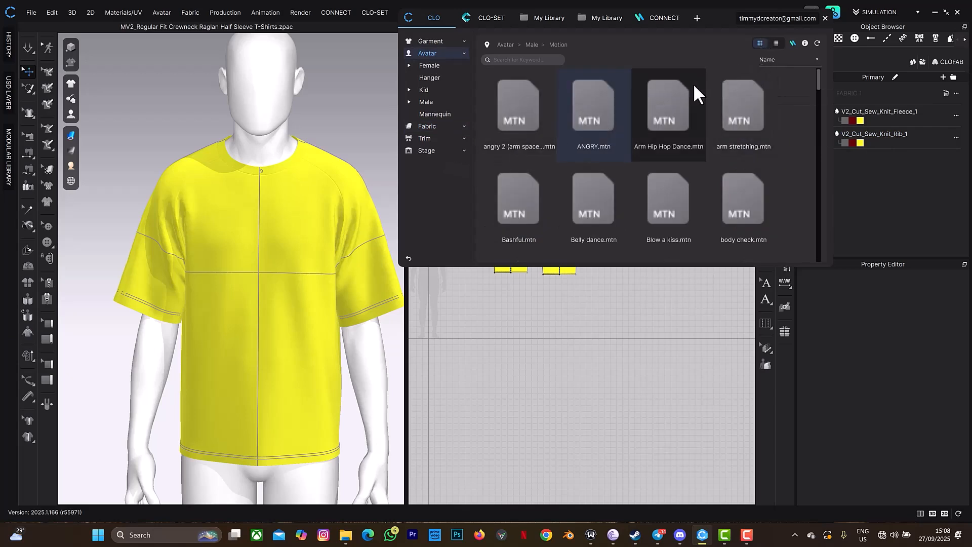
double_click(746, 121)
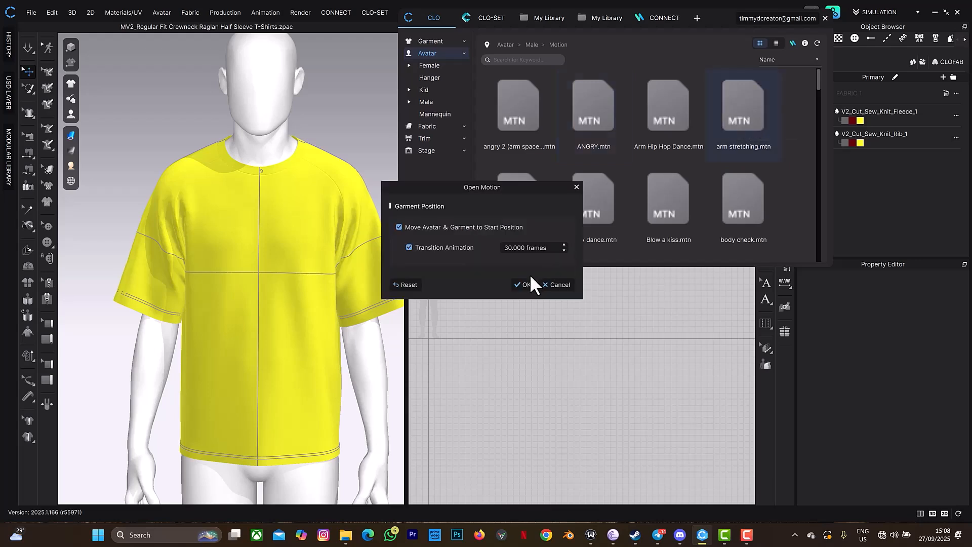
left_click(527, 282)
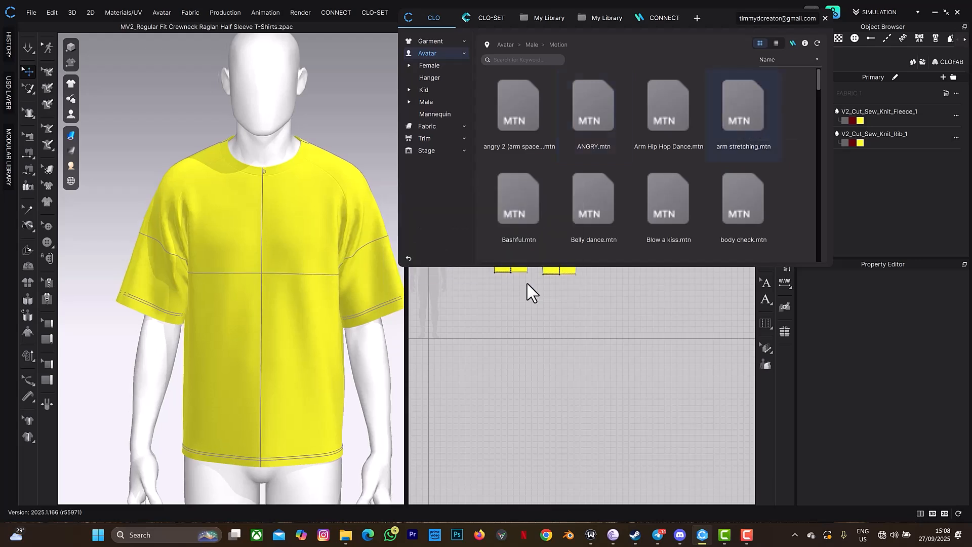
left_click(824, 17)
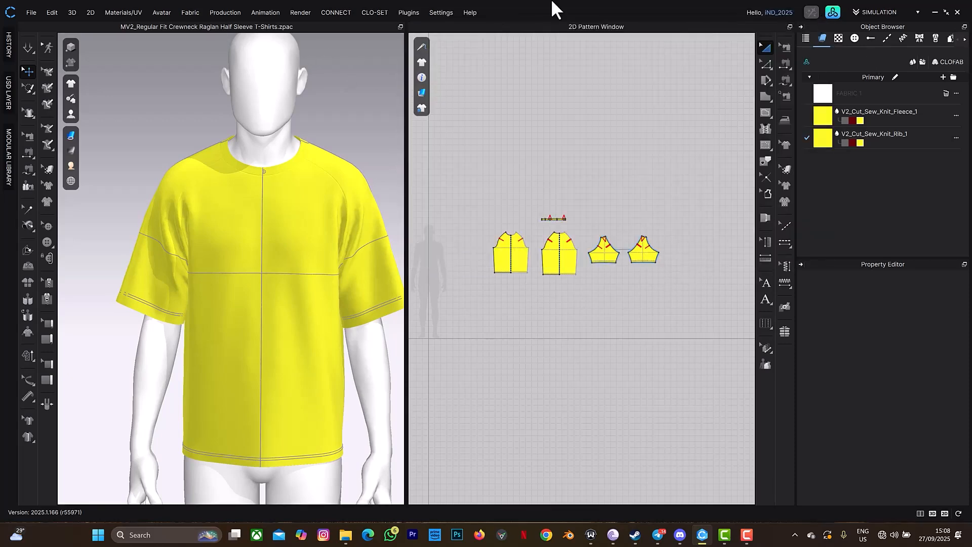
Open the Animation Editor and extend the animation range to end frame 296, at the end of the arm stretching motion.
left_click(270, 11)
left_click(268, 22)
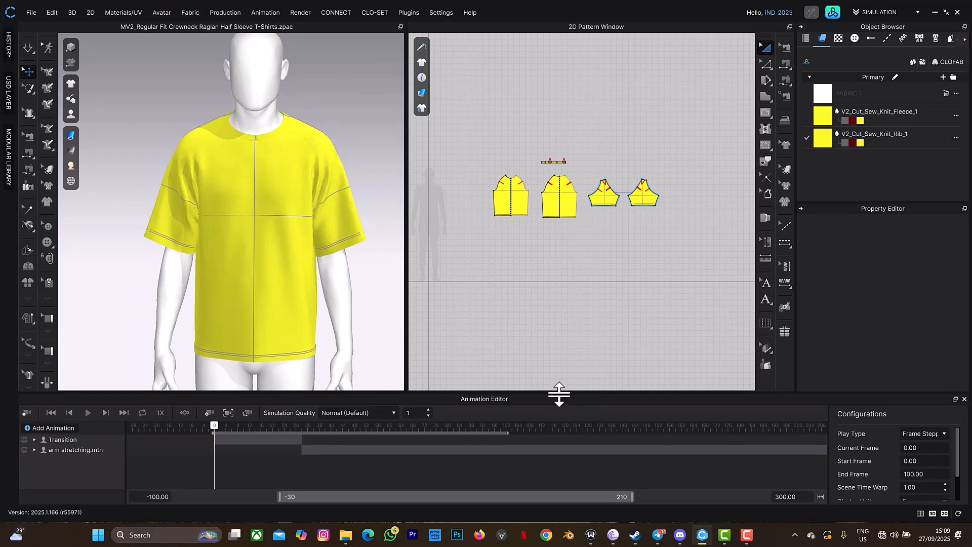
left_click_drag(473, 497, 710, 489)
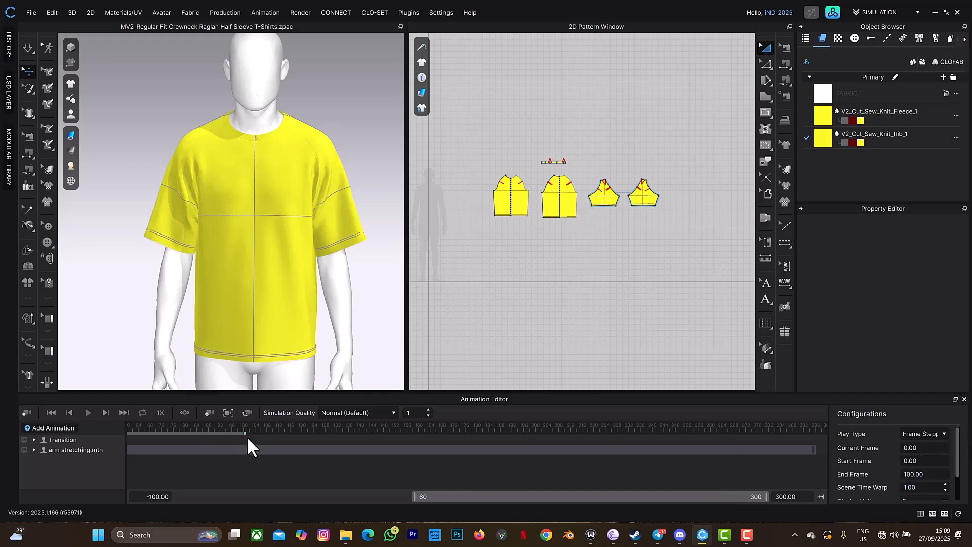
mouse_move(244, 433)
left_mouse_down()
mouse_move(813, 446)
mouse_move(818, 459)
left_mouse_up()
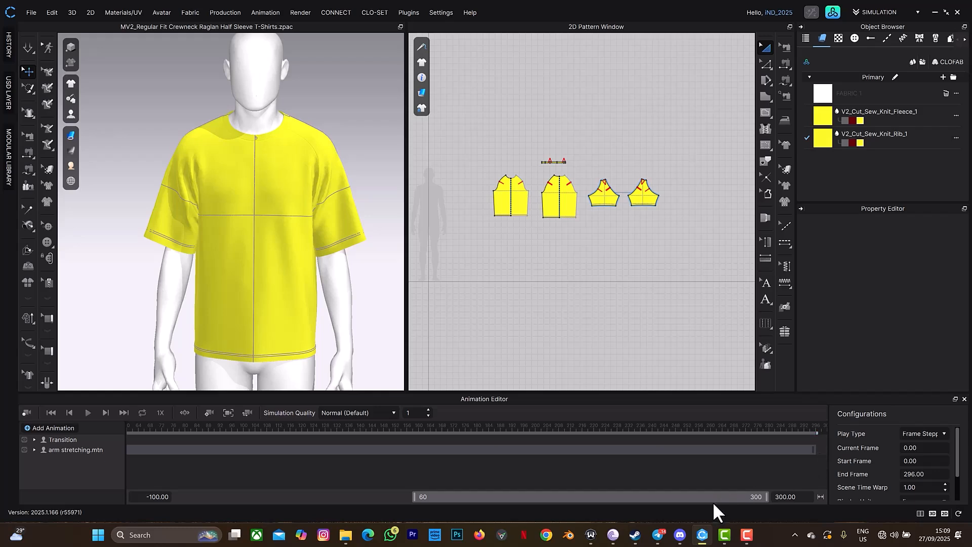
left_click_drag(719, 495, 523, 500)
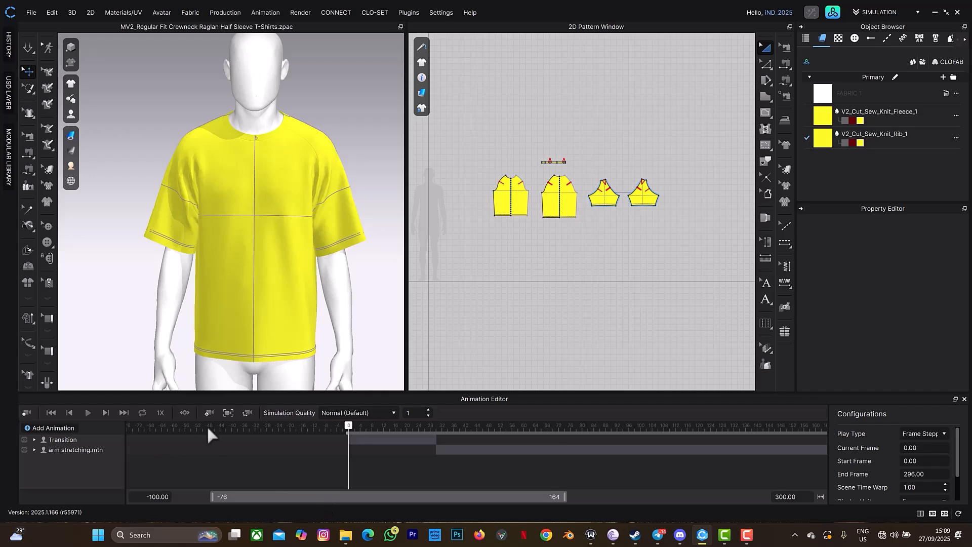
Set the simulation quality to Animation (Stable) and record the garment animation.
left_click(354, 411)
left_click(357, 437)
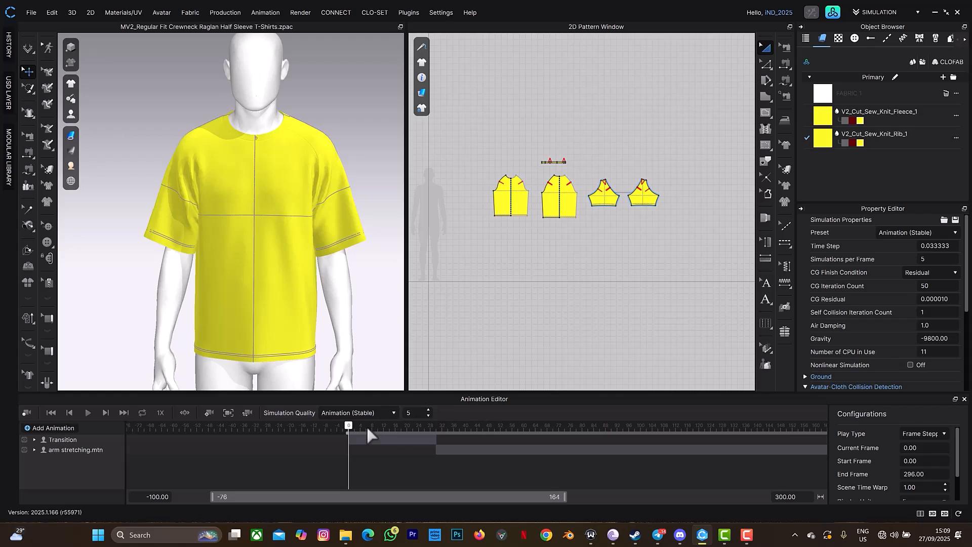
left_click(25, 412)
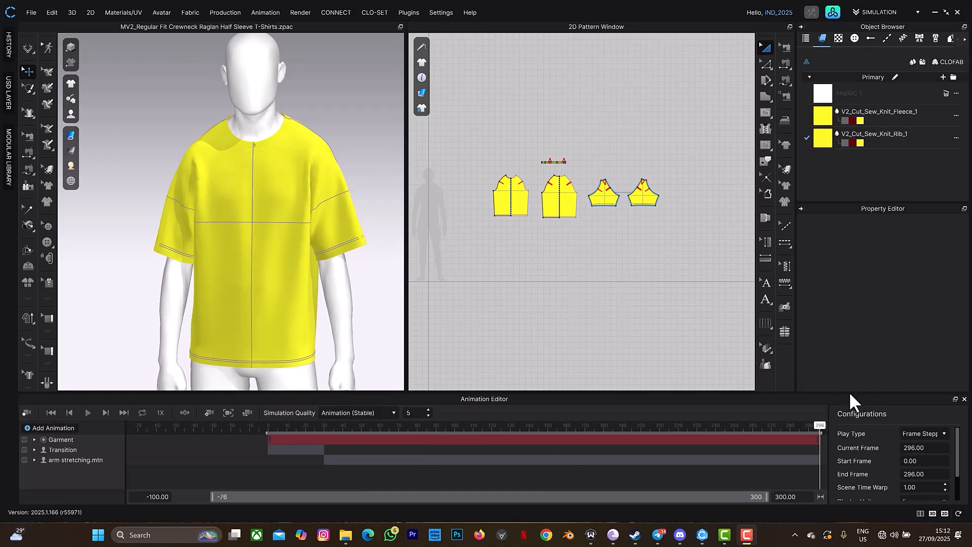
Scrub through the recorded animation to check how the T-shirt moves with the whole avatar in view.
left_click_drag(799, 431, 335, 443)
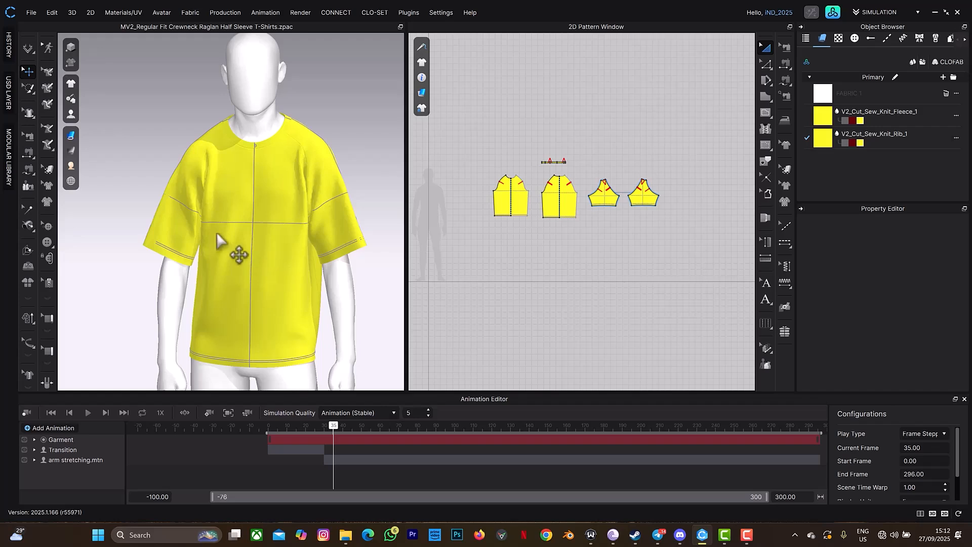
scroll(240, 256, "down", 2)
scroll(248, 272, "down", 2)
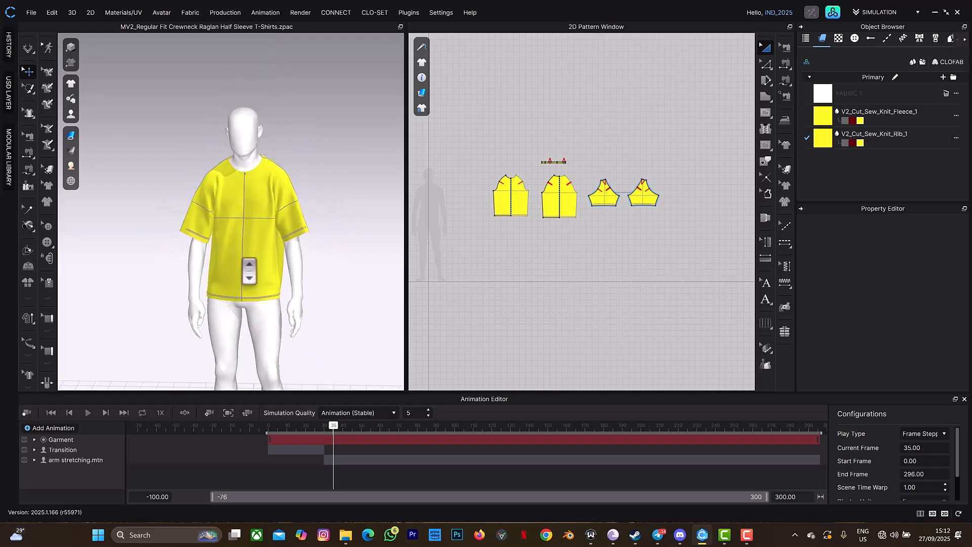
left_click(331, 425)
left_click_drag(277, 422, 404, 437)
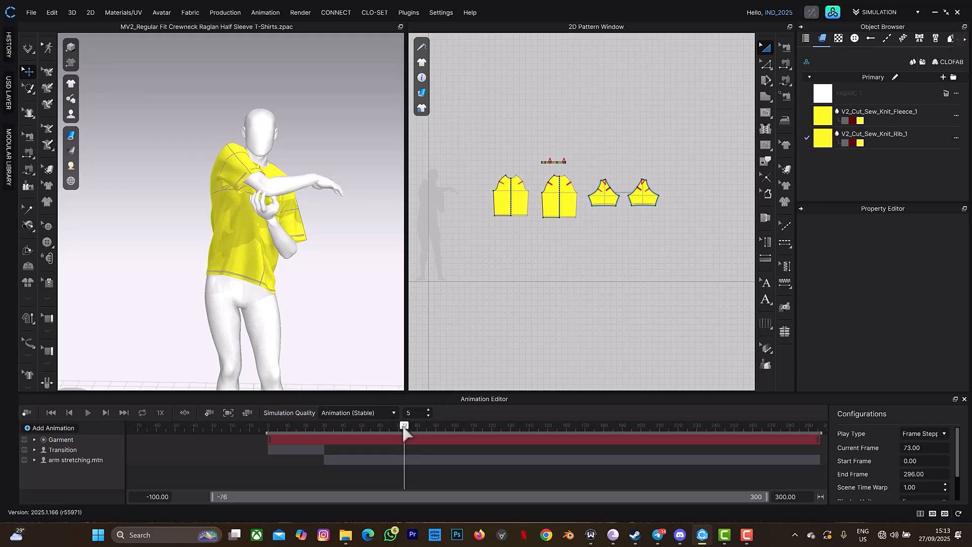
left_click_drag(391, 429, 302, 430)
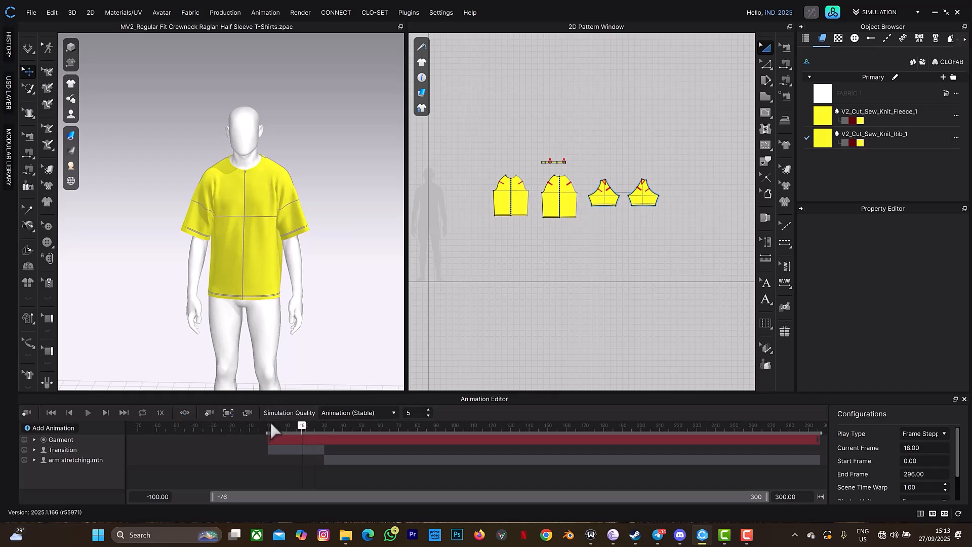
Add a Colorway animation track and key its index as Default Colorway at frame 30.
left_click_drag(313, 432, 326, 452)
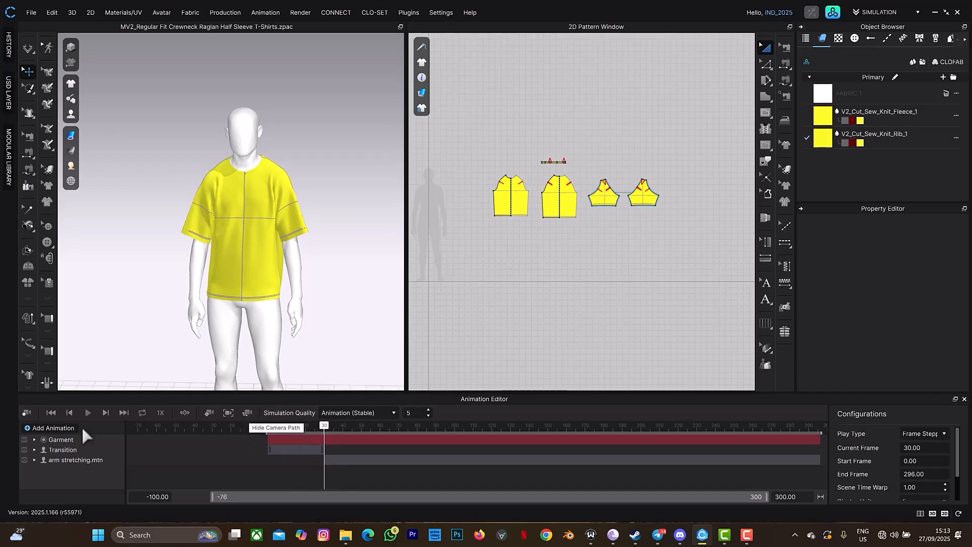
left_click(34, 428)
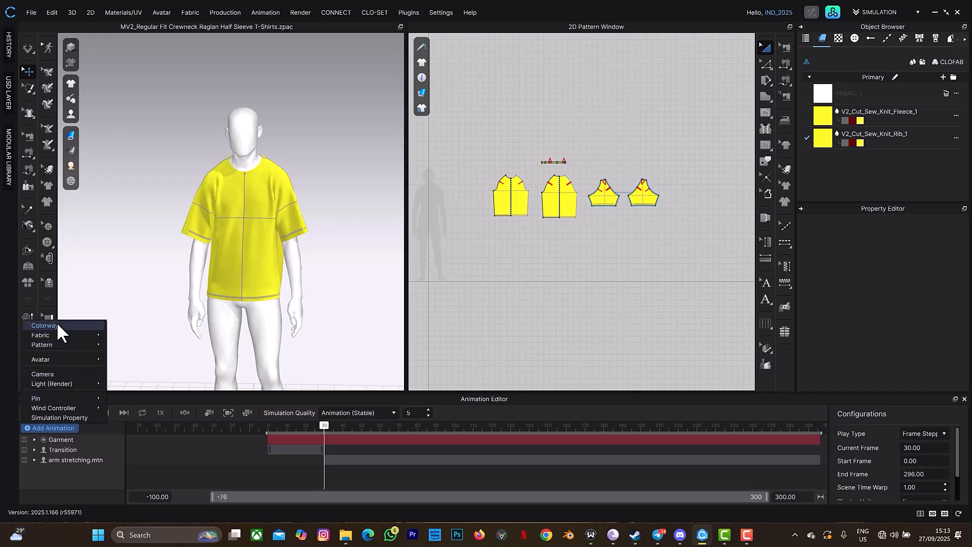
left_click(57, 325)
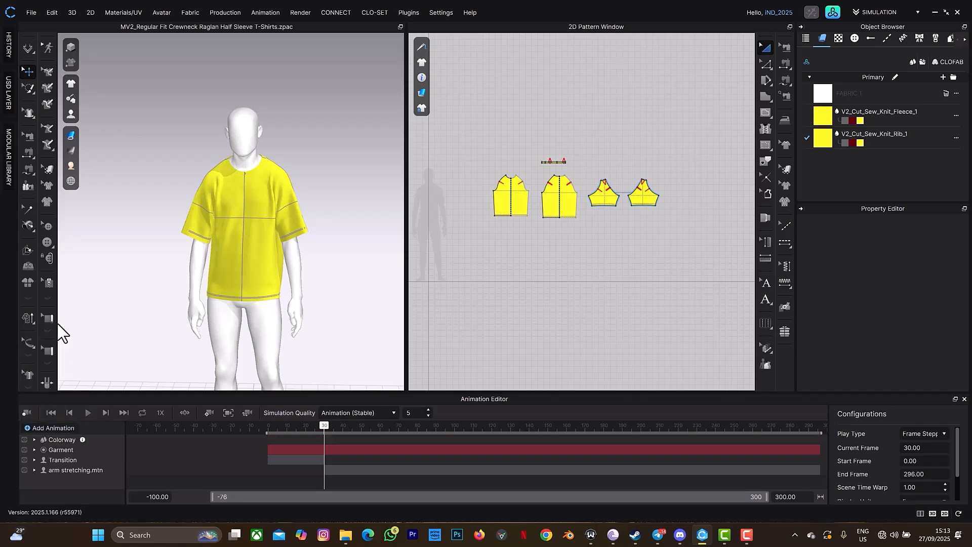
left_click(33, 440)
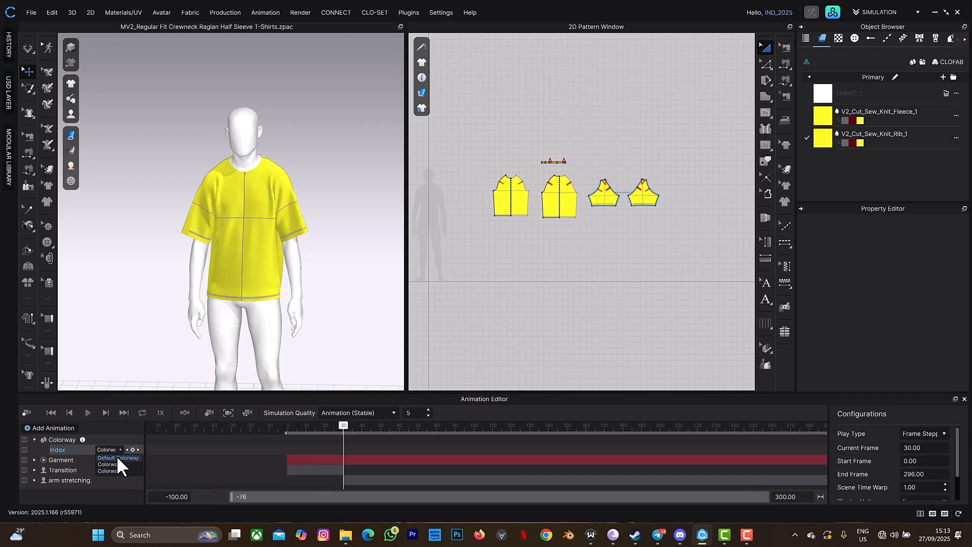
left_click(117, 458)
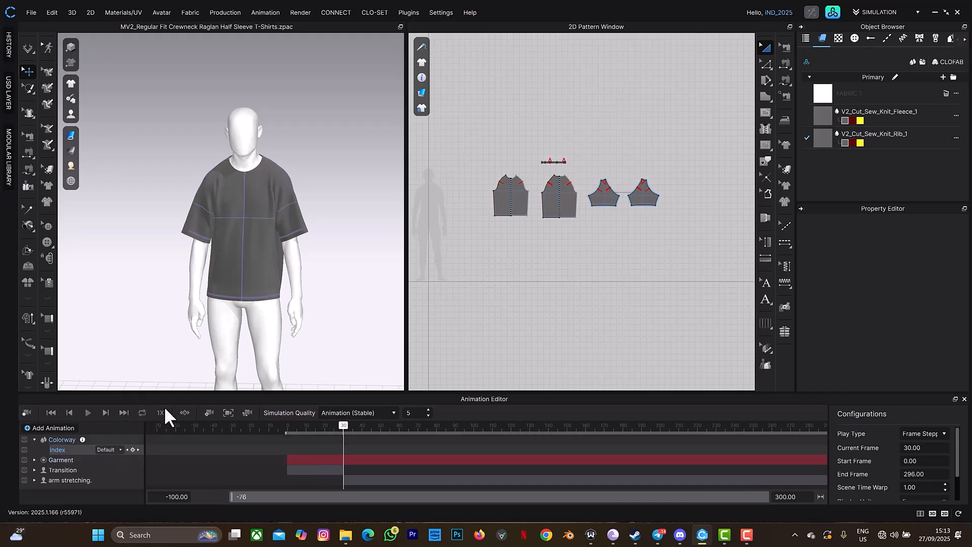
left_click(132, 449)
Add a second Default Colorway keyframe to the colorway index at frame 120.
left_click_drag(355, 430, 360, 431)
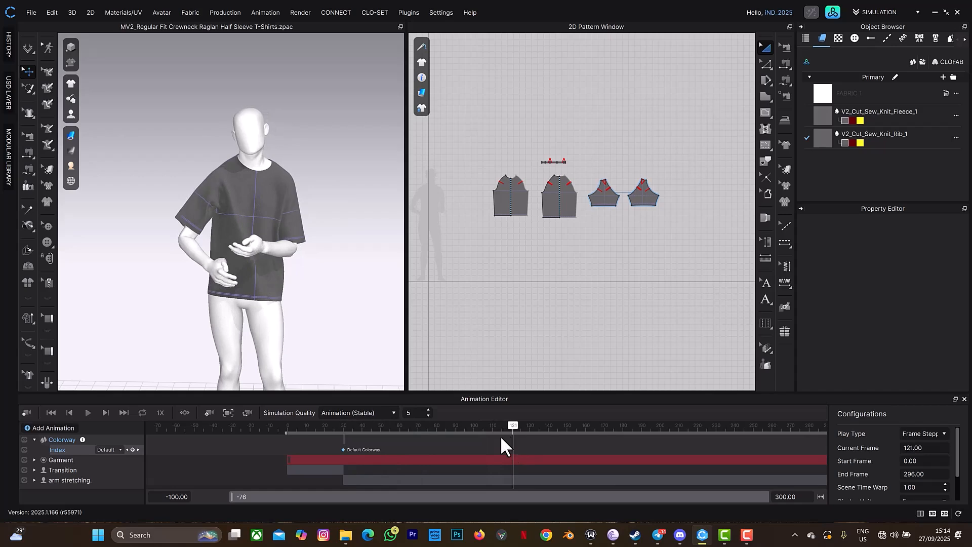
left_click(511, 429)
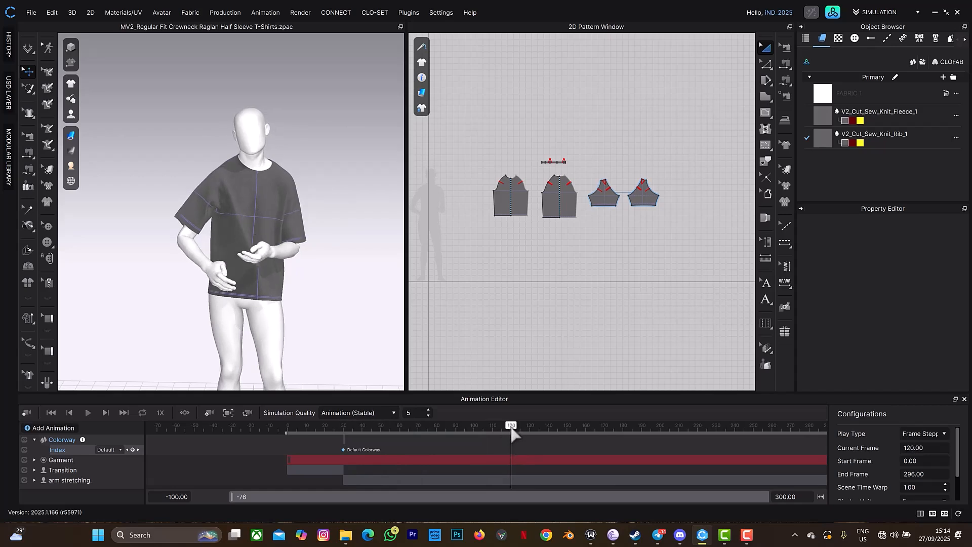
left_click(132, 450)
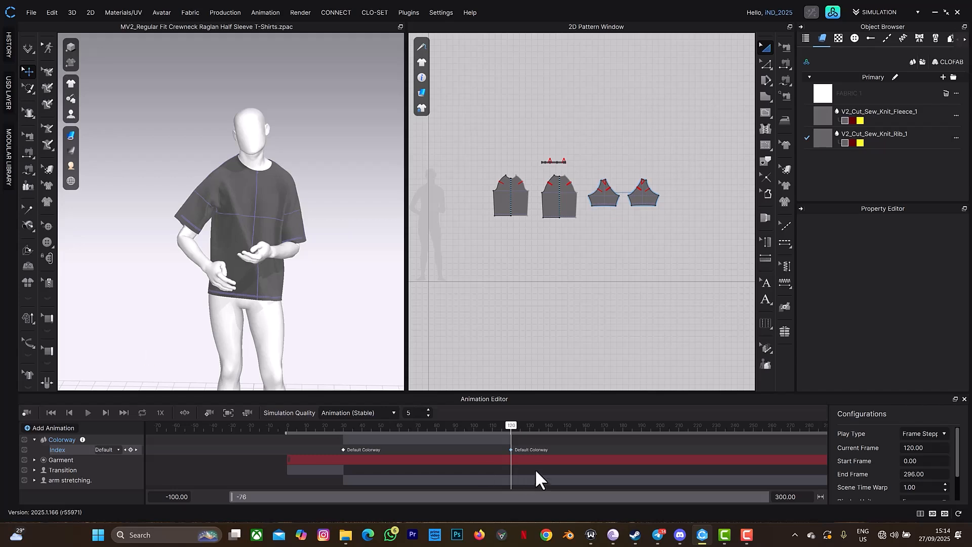
Switch the colorway index to the dark red Colorway 1 and key it at frame 121.
left_click(512, 425)
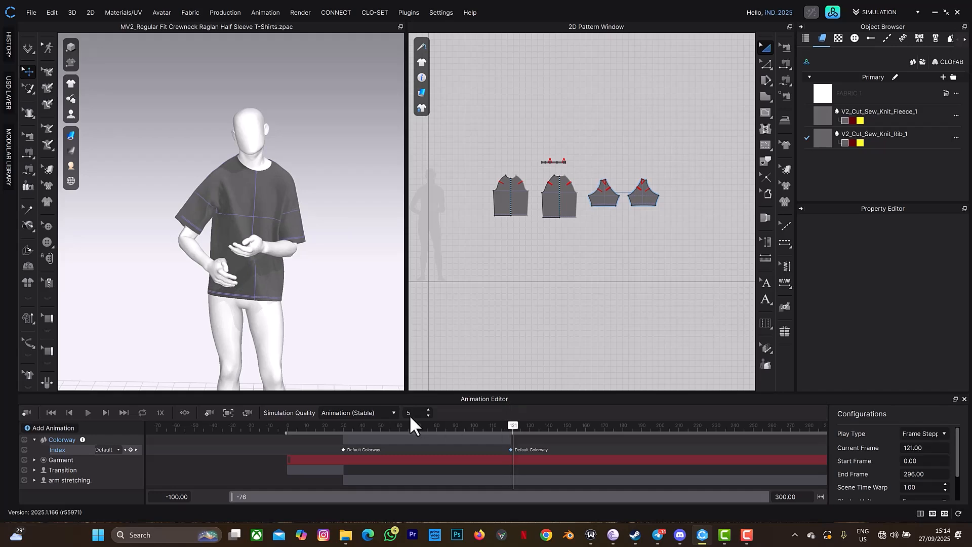
left_click(104, 446)
left_click(108, 464)
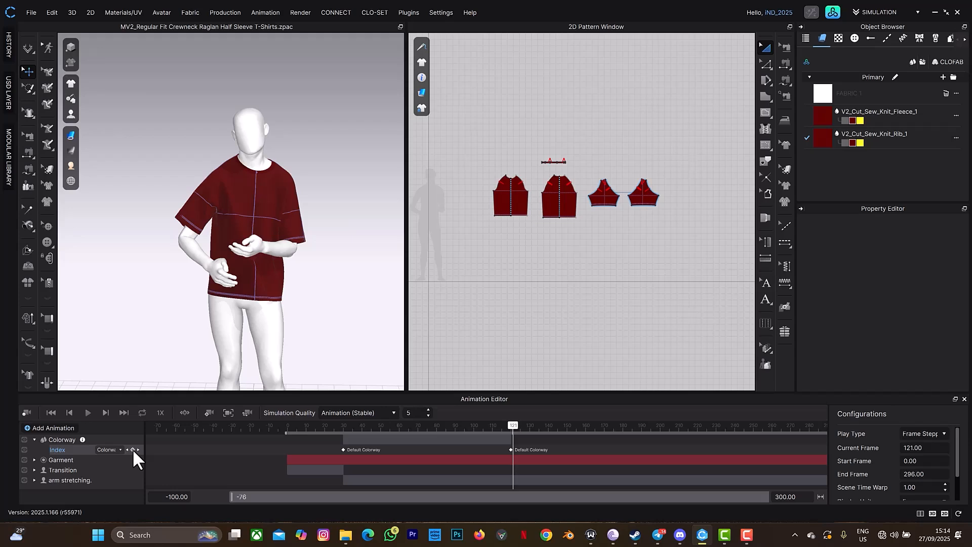
left_click(132, 449)
Key the colorway index as Colorway 1 at frame 210 and as the yellow Colorway 2 at frame 211.
left_click_drag(518, 432, 677, 436)
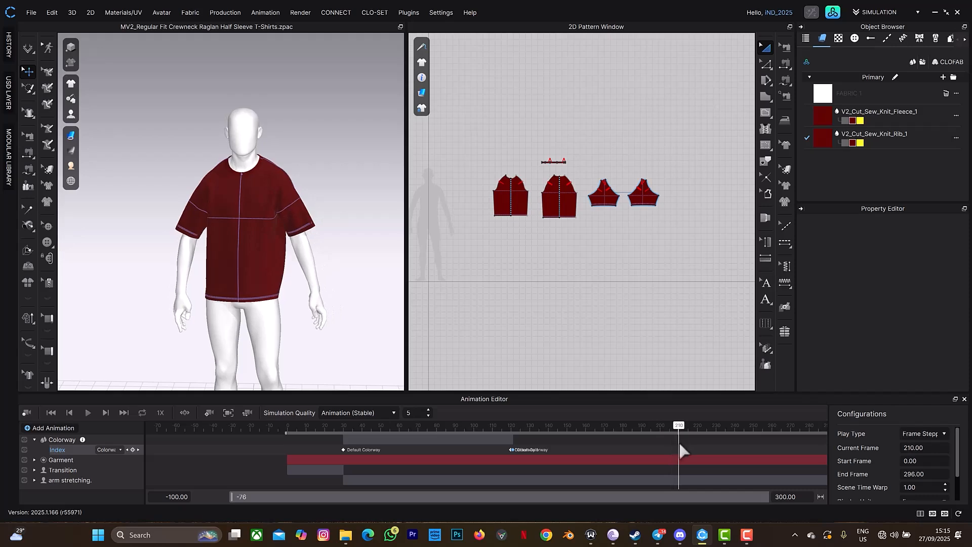
left_click(133, 450)
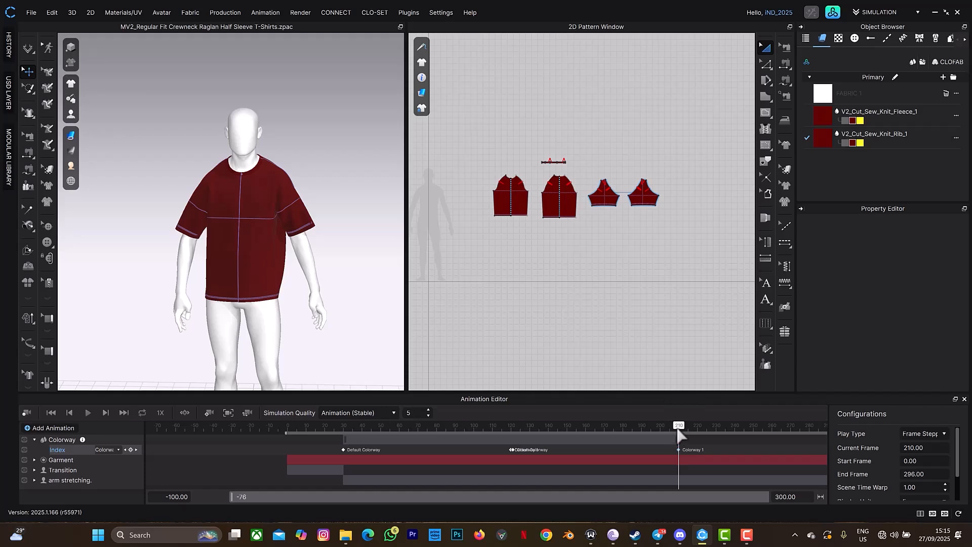
left_click_drag(678, 429, 681, 429)
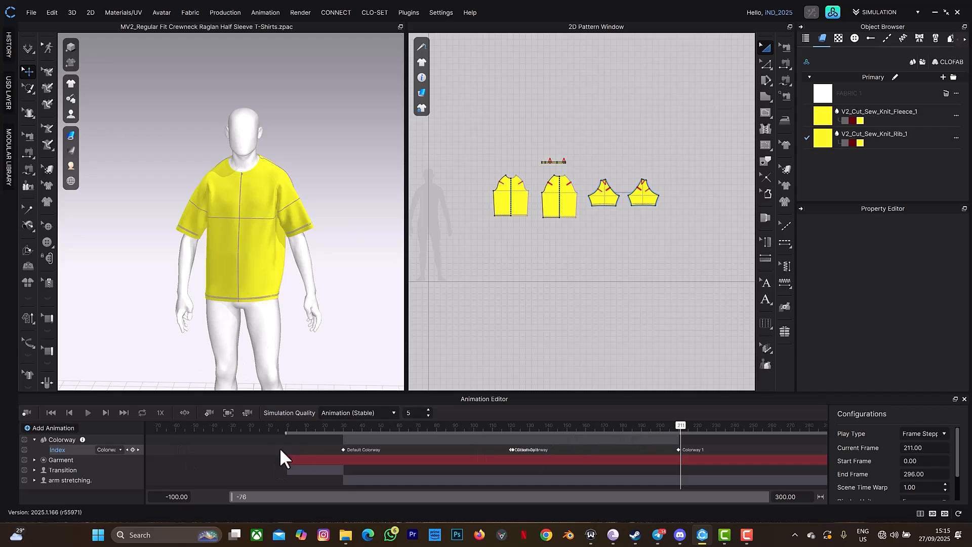
left_click(133, 449)
Set the animation's start frame to 30 and scrub through the timeline to check the colorway changes.
left_click_drag(830, 458, 873, 460)
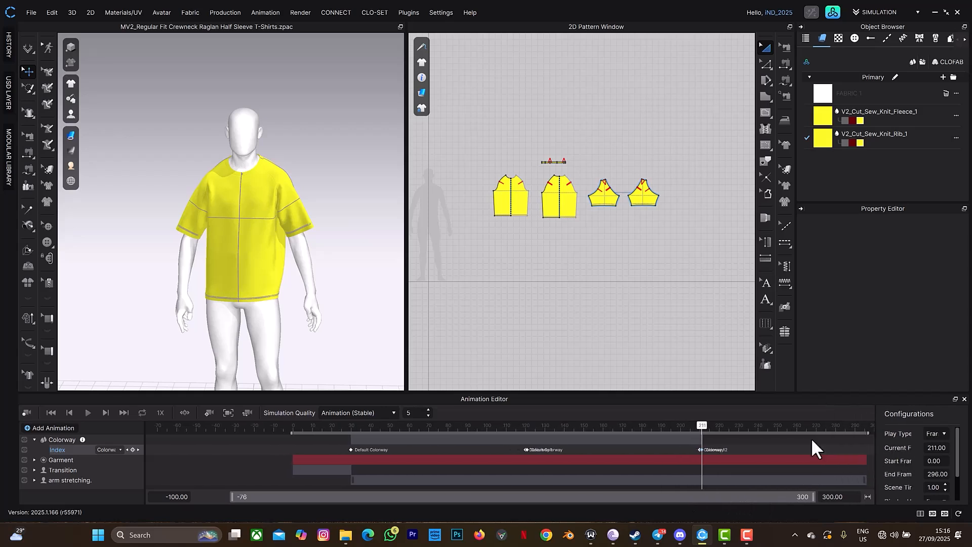
left_click_drag(702, 426, 378, 451)
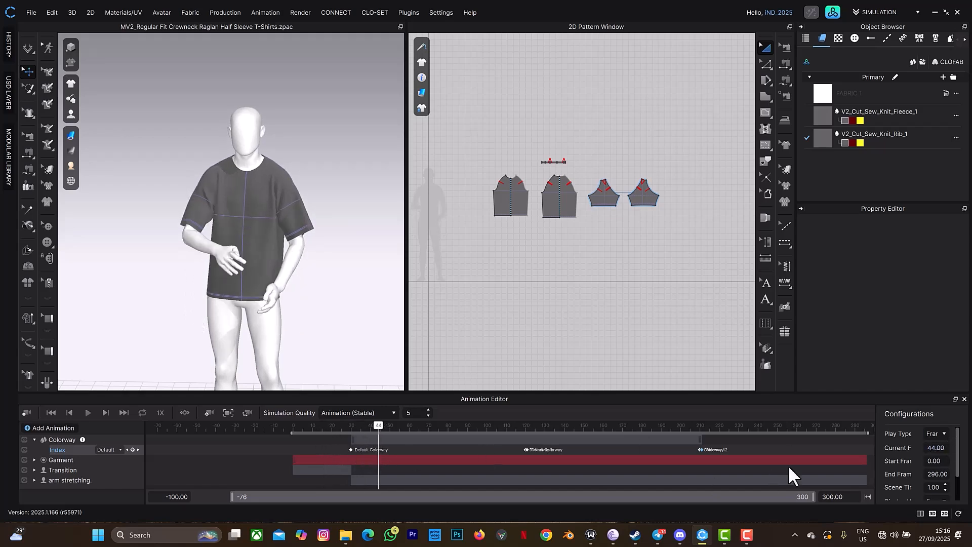
left_click(938, 461)
type("30")
key("Return")
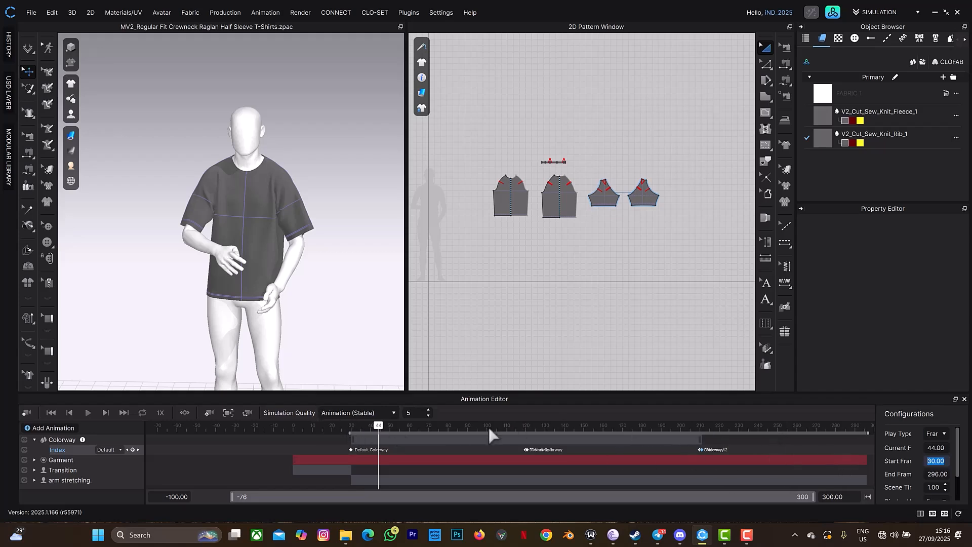
left_click_drag(380, 423, 721, 437)
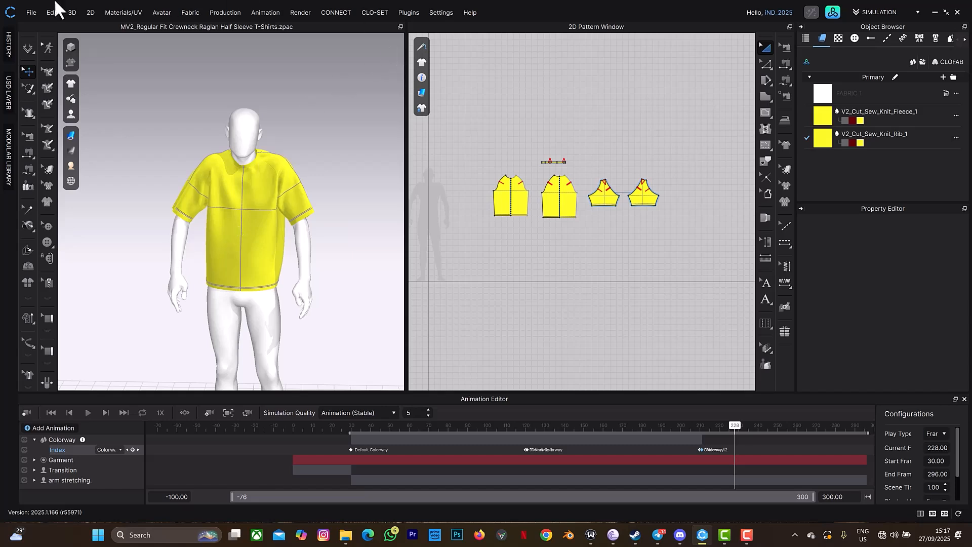
Open the Render window and set its output to Animation, limited to the Play Region.
left_click(306, 12)
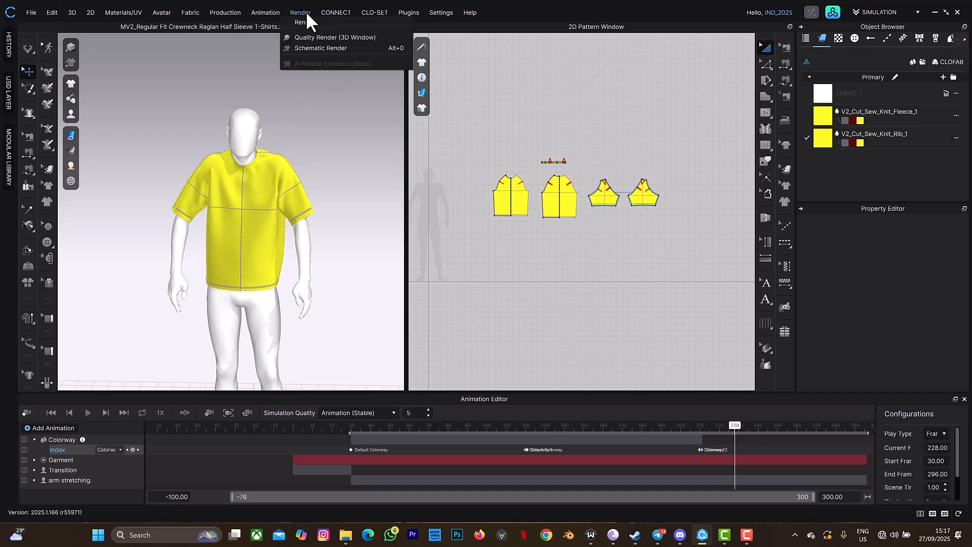
left_click(306, 21)
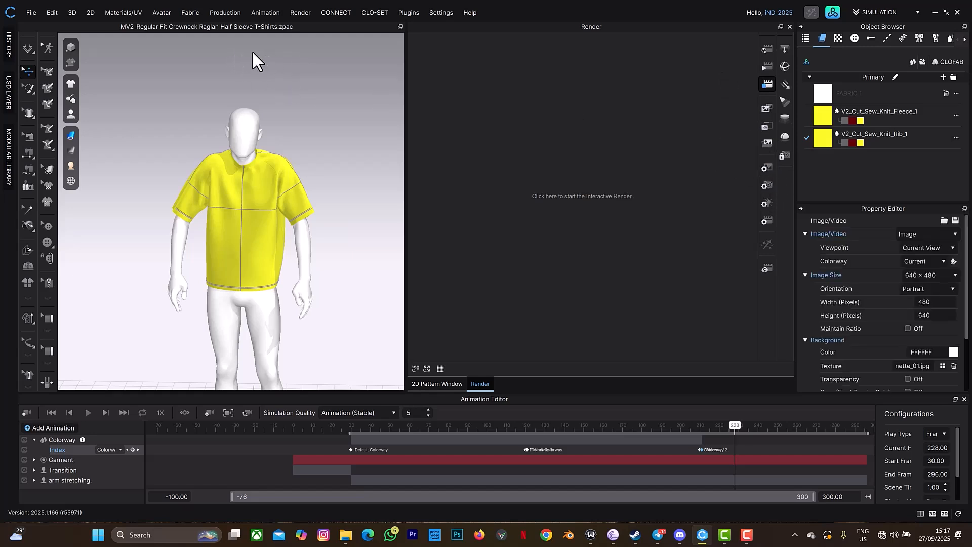
left_click(931, 235)
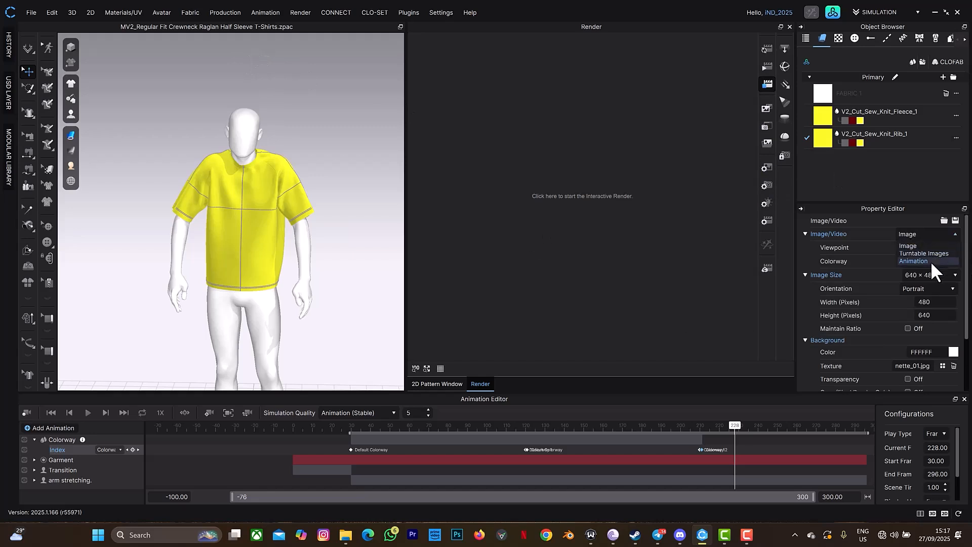
left_click(931, 260)
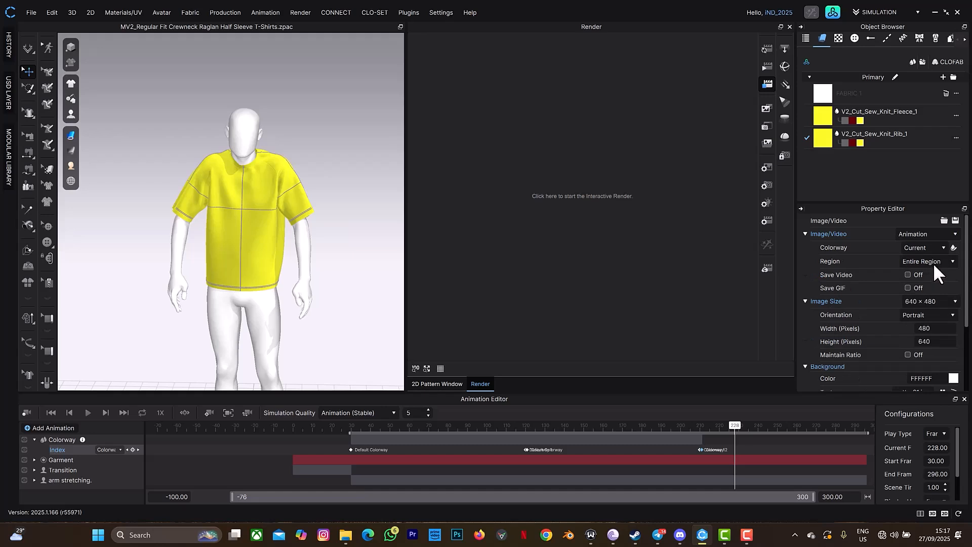
left_click(920, 280)
Set a custom render size of 1080 × 1920 pixels and review the background and saving options.
left_click(914, 297)
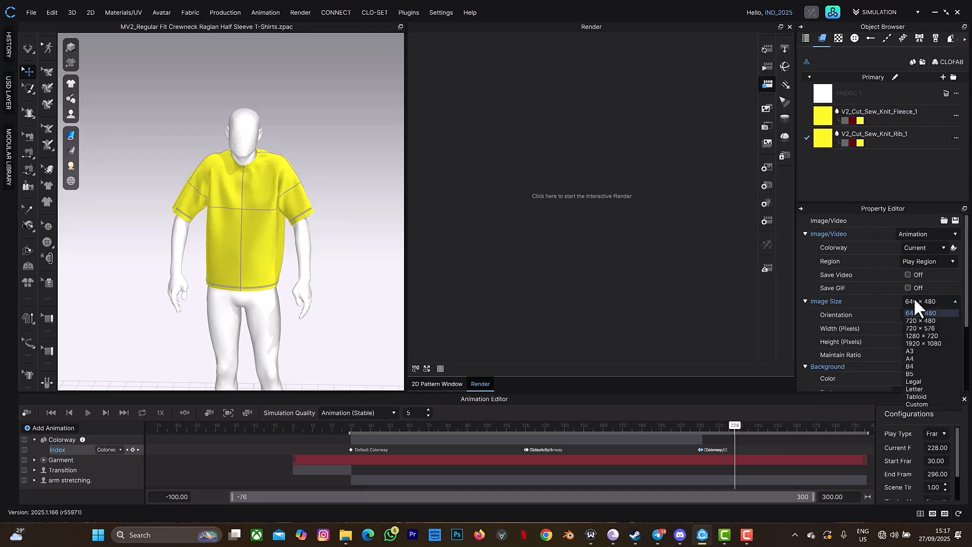
left_click(925, 405)
left_click(934, 329)
type("1080")
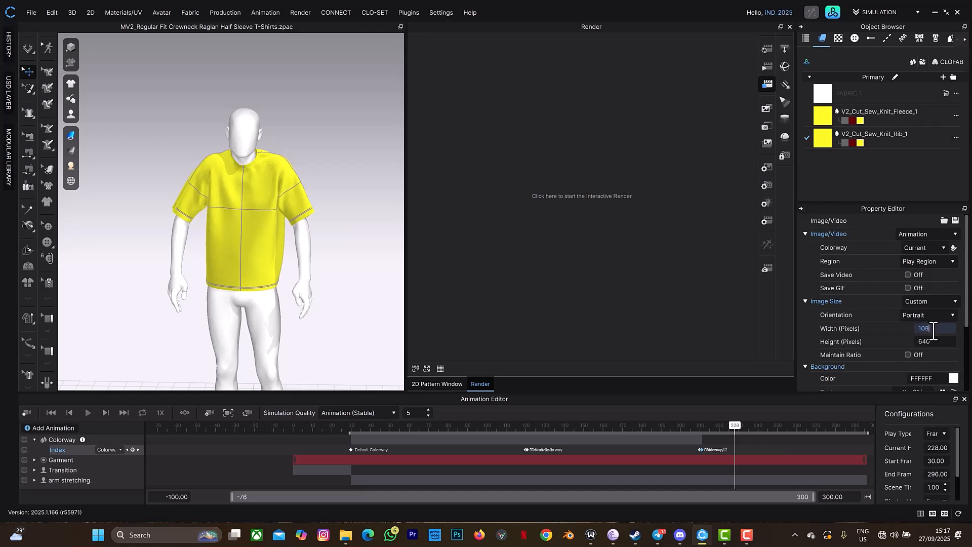
left_click(934, 342)
type("192")
key("Return")
scroll(937, 357, "down", 2)
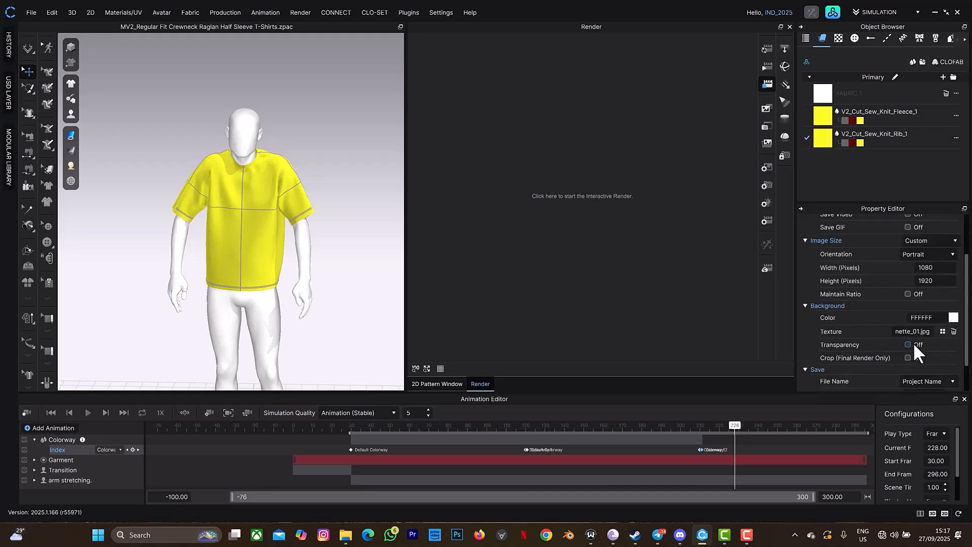
scroll(914, 350, "down", 1)
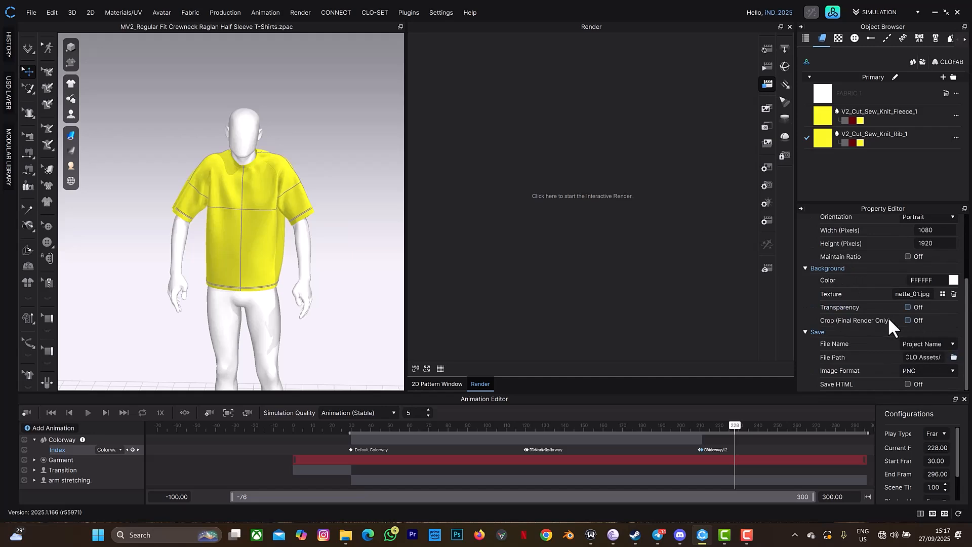
left_click(920, 373)
Return the animation to its start frame and preview the full avatar in the interactive render, with the light properties open.
left_click(768, 200)
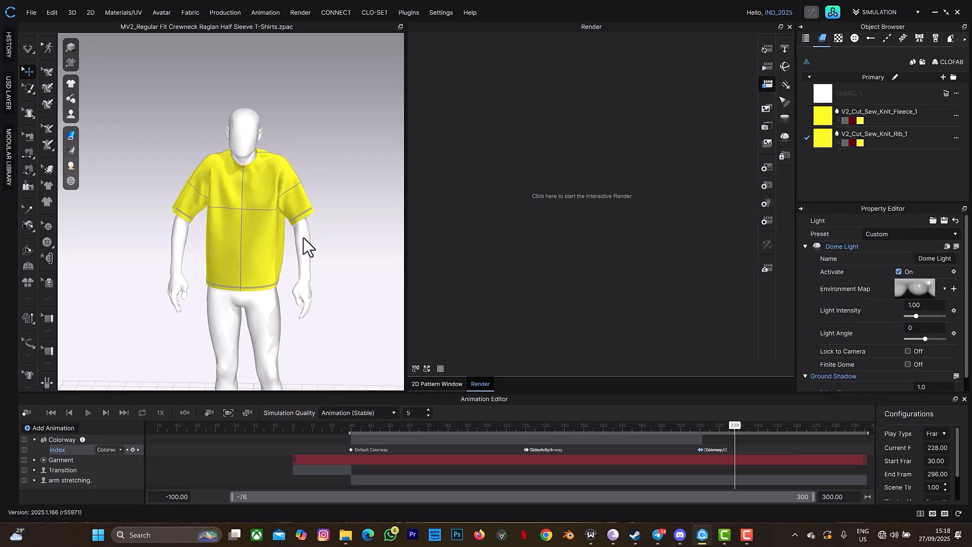
scroll(298, 226, "down", 3)
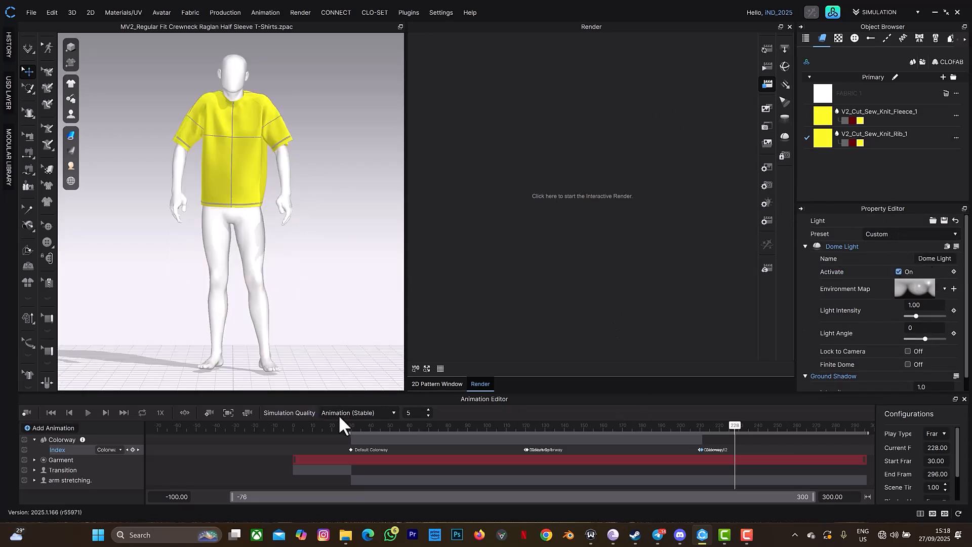
left_click(51, 410)
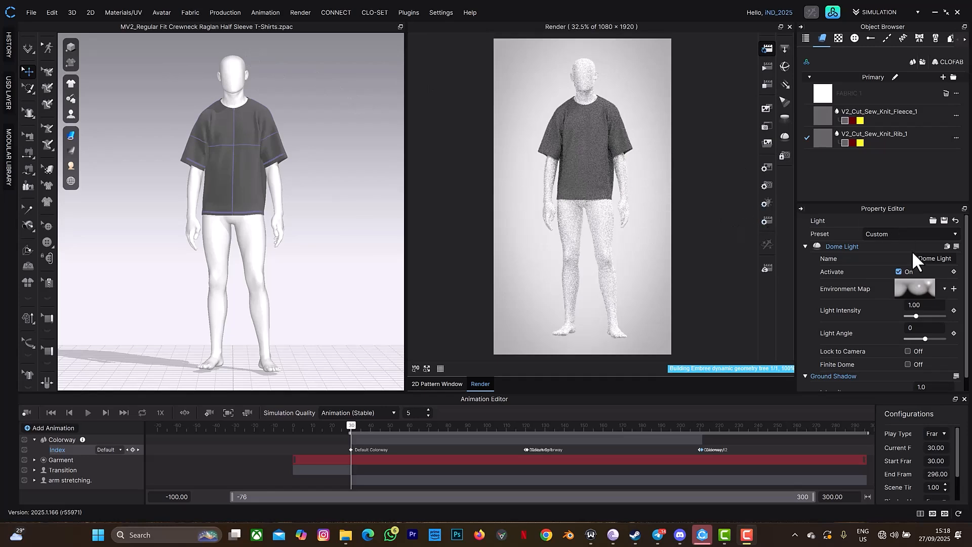
Apply the Light_7 preset to the render lighting and stop the interactive render.
left_click(945, 233)
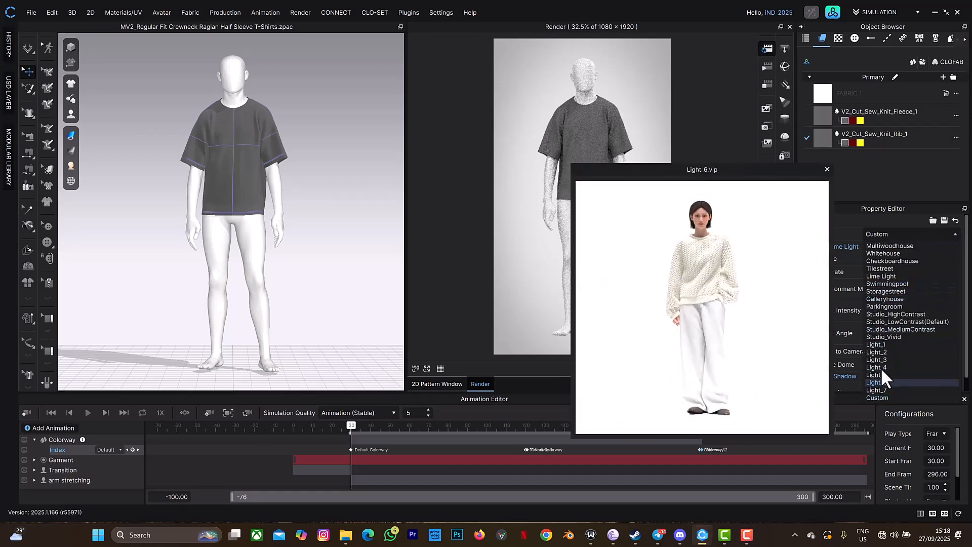
left_click(881, 385)
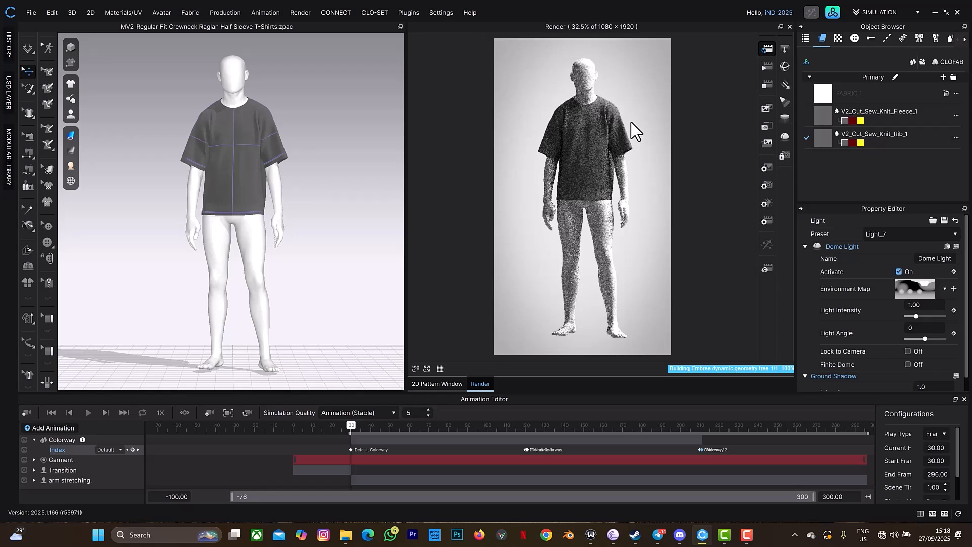
left_click(768, 86)
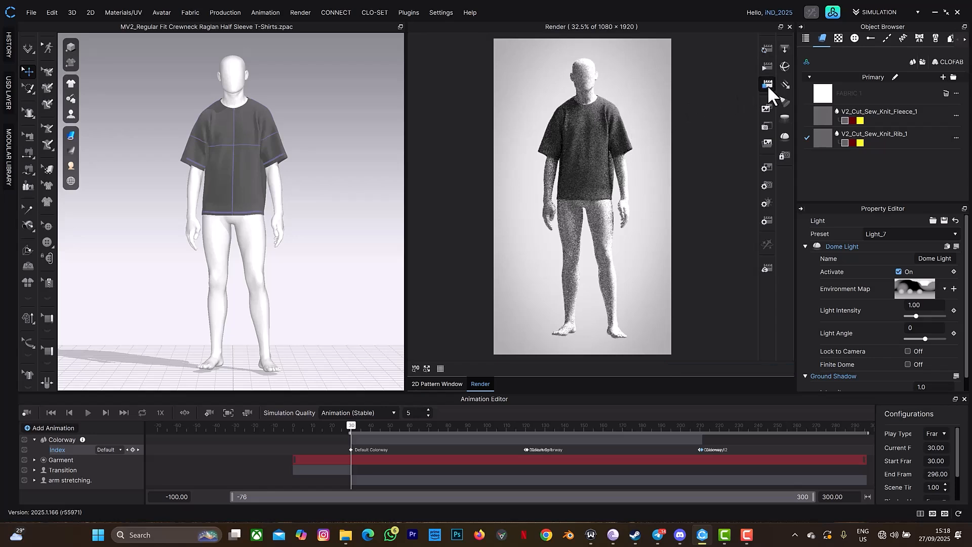